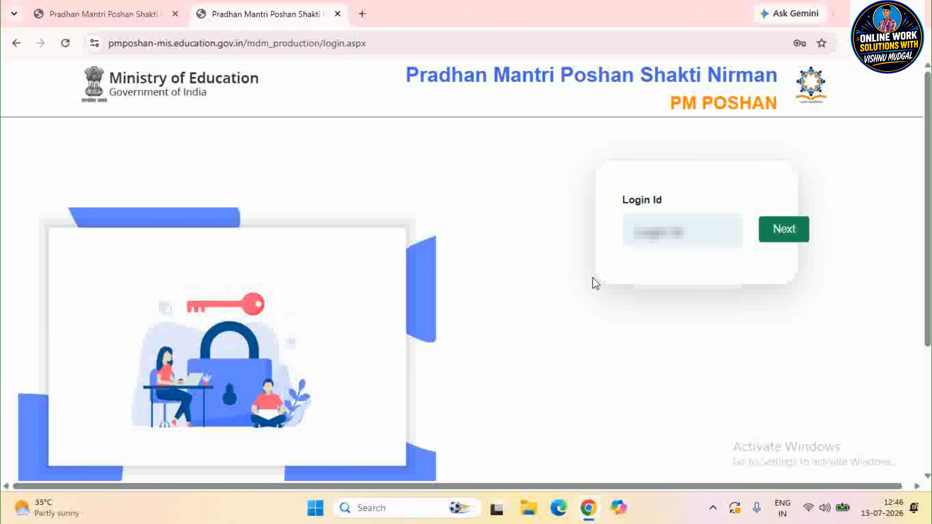
# - Sign in with the saved school login id, its password and the captcha code
pyautogui.click(672, 233)
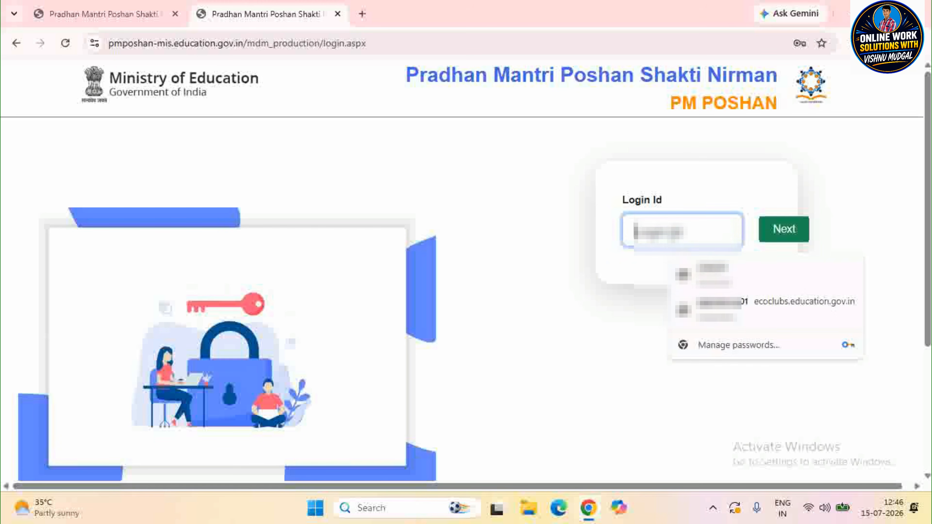
pyautogui.click(784, 230)
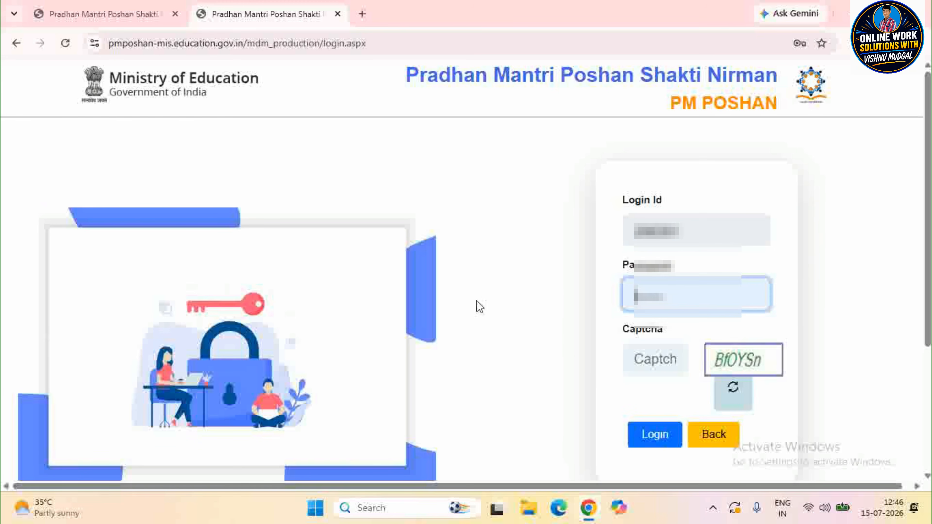
pyautogui.click(655, 361)
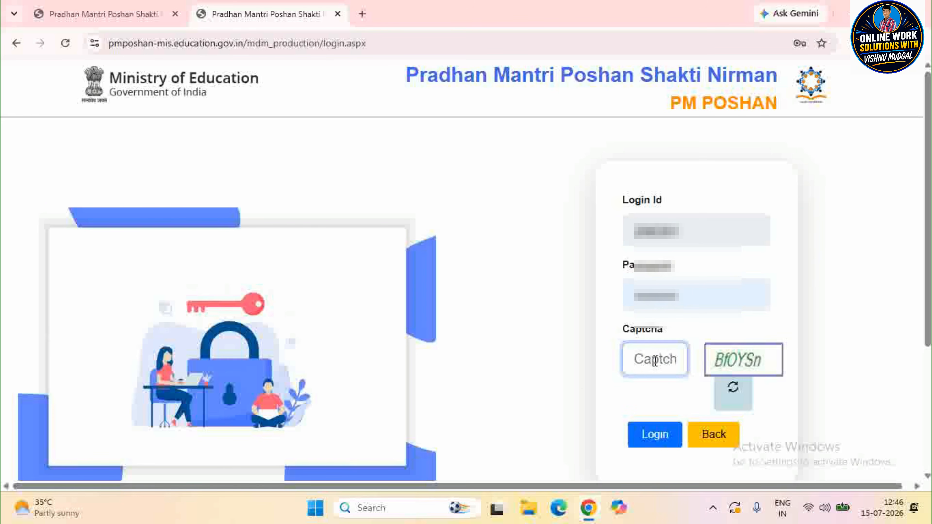
pyautogui.write('b')
pyautogui.press('BackSpace')
pyautogui.write('Bfoysn')
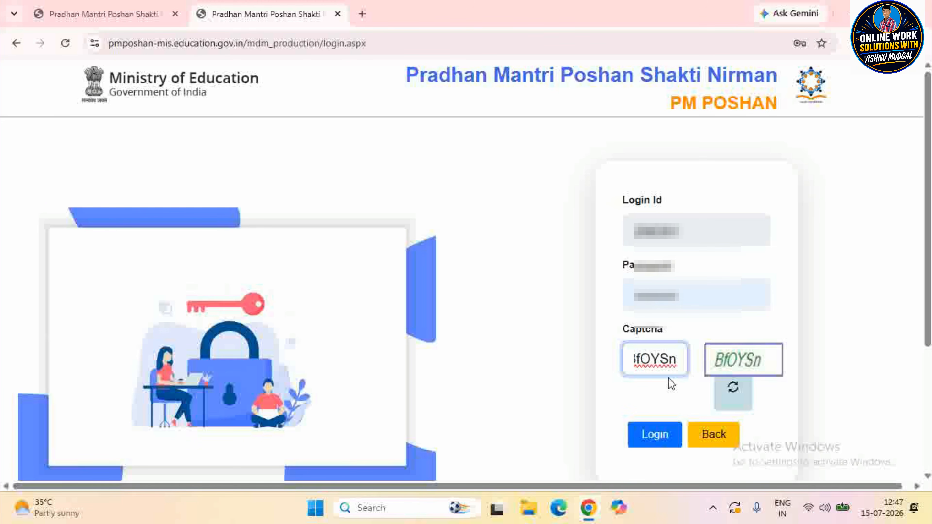
pyautogui.click(656, 434)
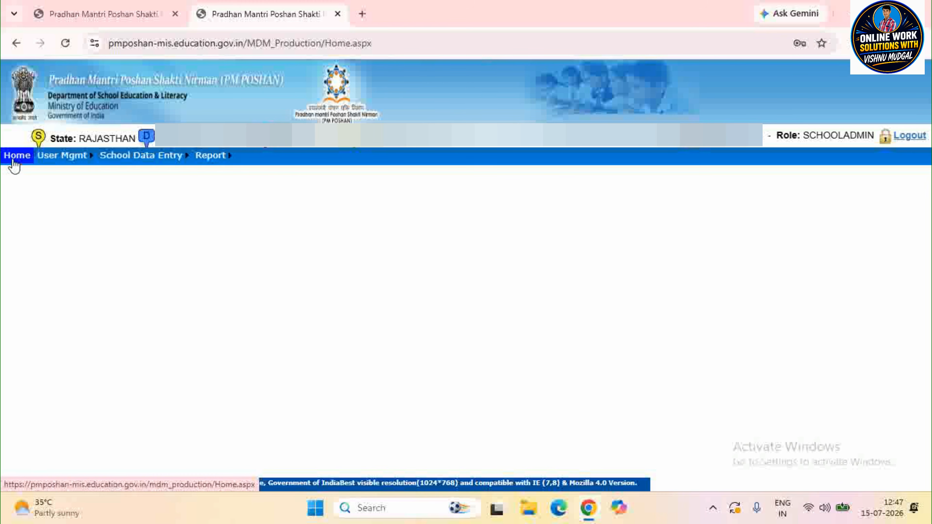
# - Go to School Data Entry (Annual / Health) to list the SEWAR school for 2026-2027
pyautogui.moveTo(51, 162)
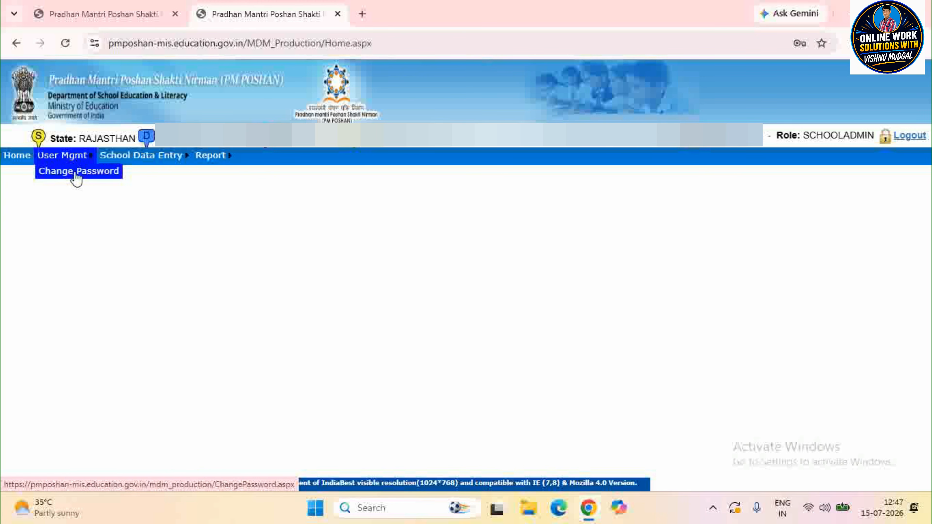
pyautogui.moveTo(145, 170)
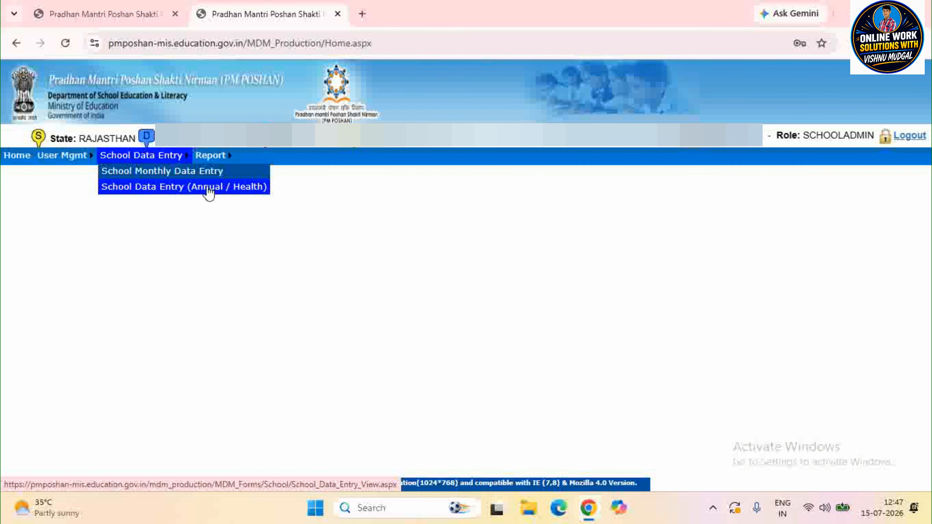
pyautogui.click(179, 188)
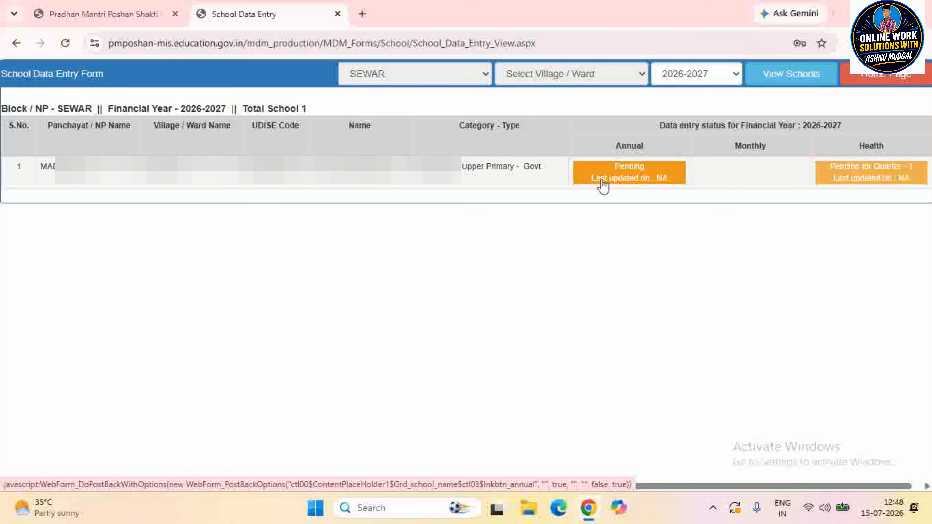
# - Open the pending 2026-2027 annual form and review enrolment: 59 primary, 65 upper primary
pyautogui.click(638, 175)
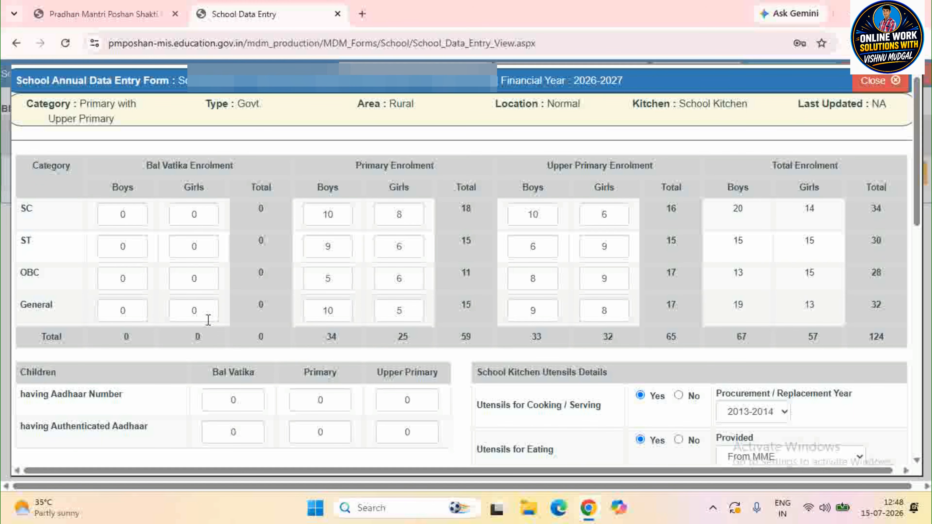
pyautogui.moveTo(344, 166); pyautogui.dragTo(453, 165)
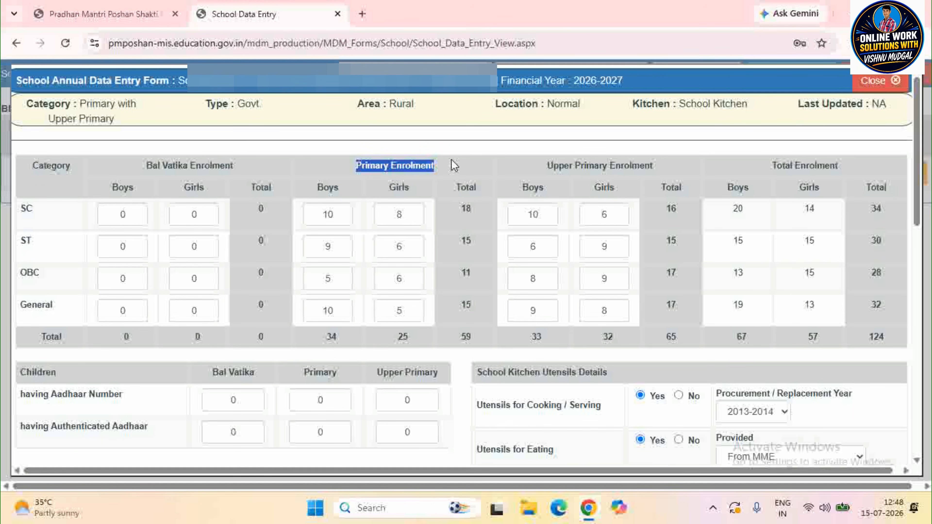
pyautogui.moveTo(546, 172); pyautogui.dragTo(678, 173)
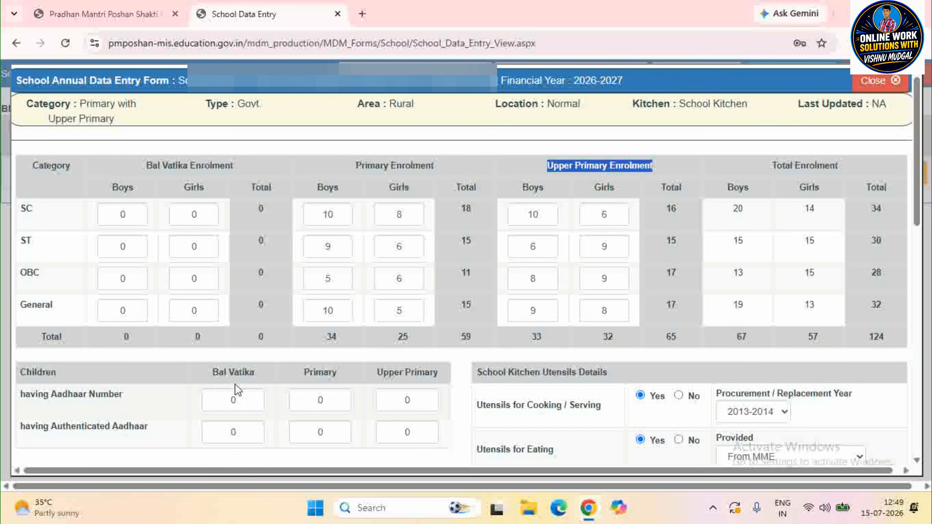
pyautogui.click(250, 398)
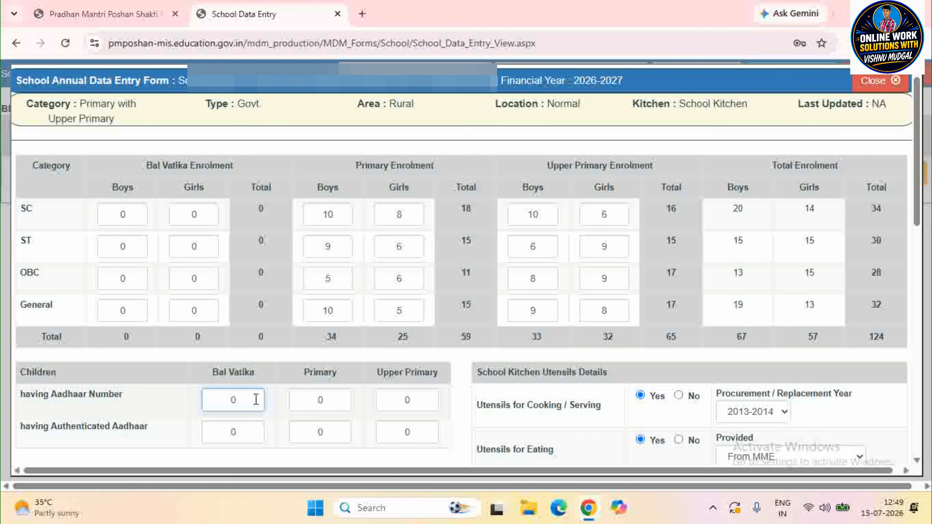
pyautogui.click(339, 402)
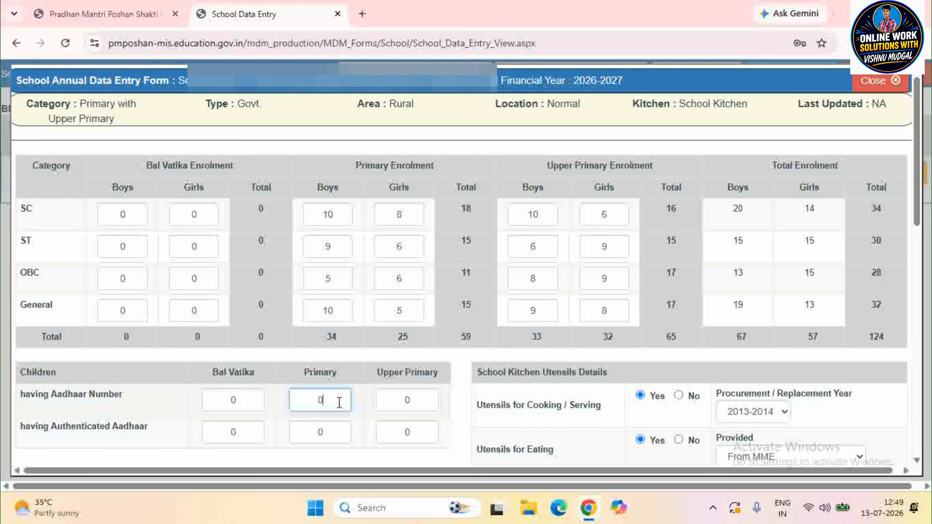
pyautogui.click(421, 403)
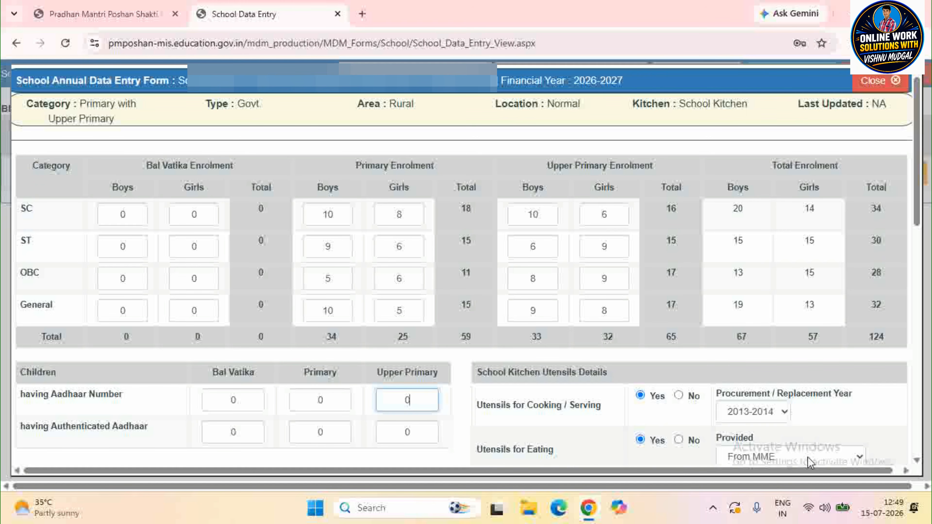
pyautogui.click(818, 465)
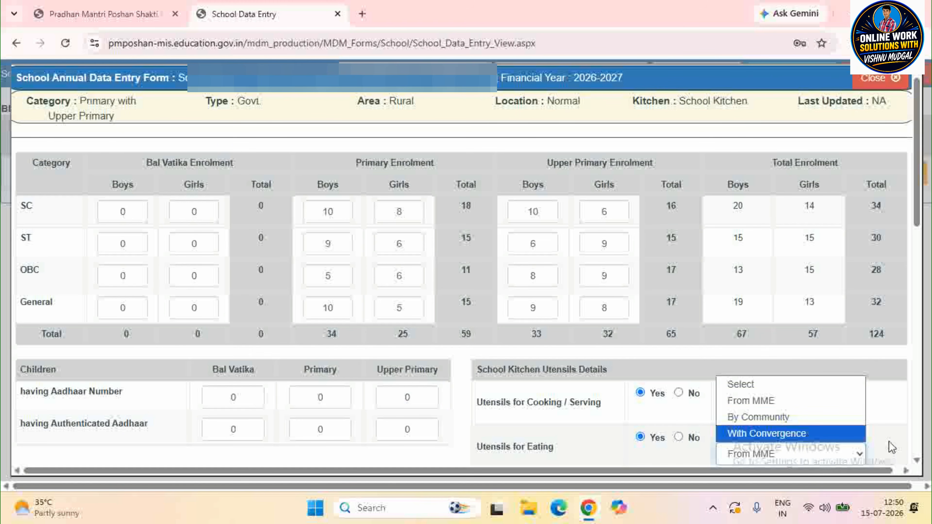
pyautogui.click(893, 448)
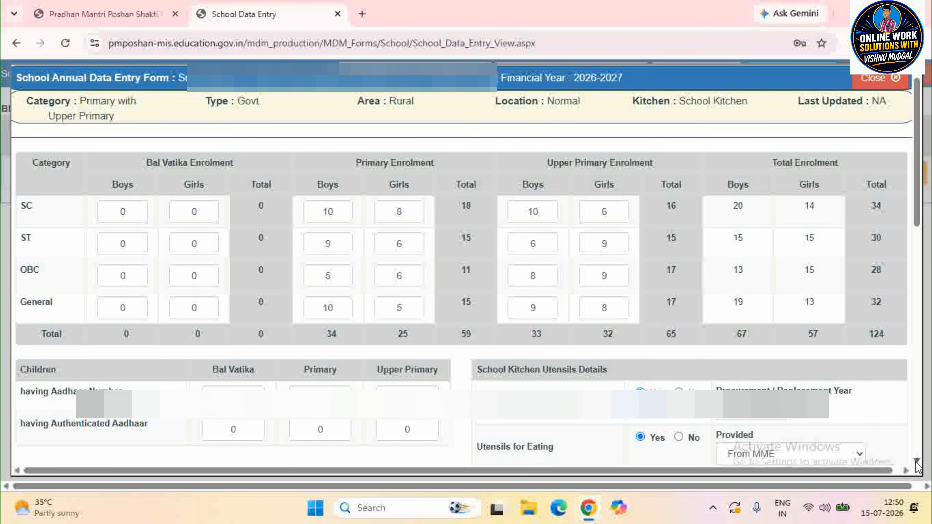
pyautogui.scroll(-10, 347, 296)
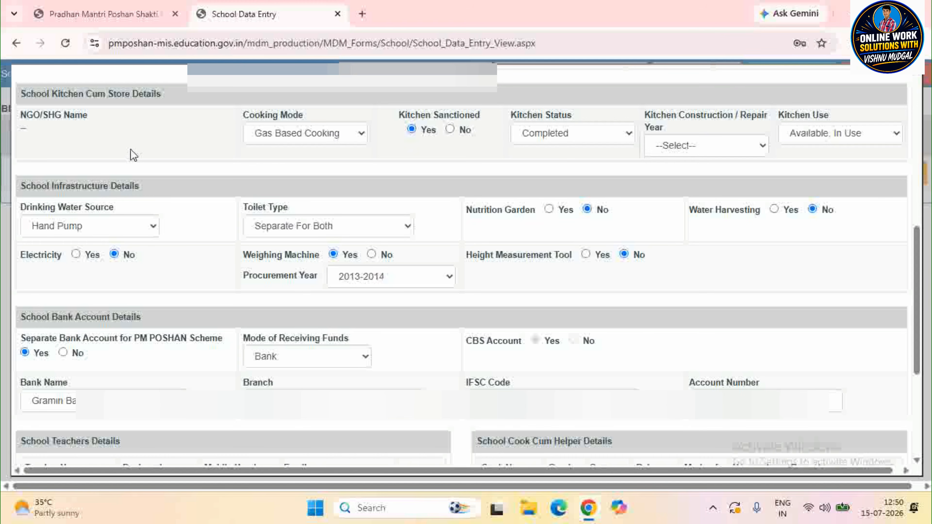
pyautogui.click(292, 135)
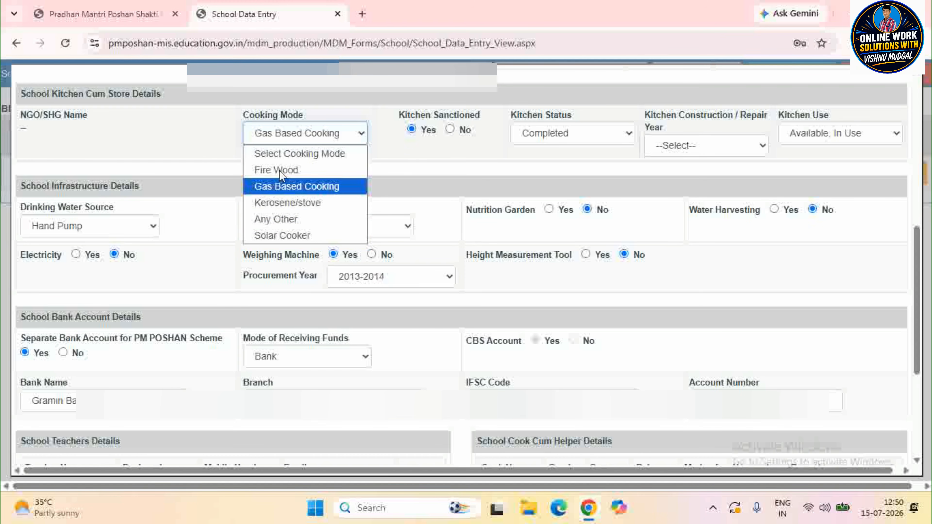
pyautogui.click(407, 163)
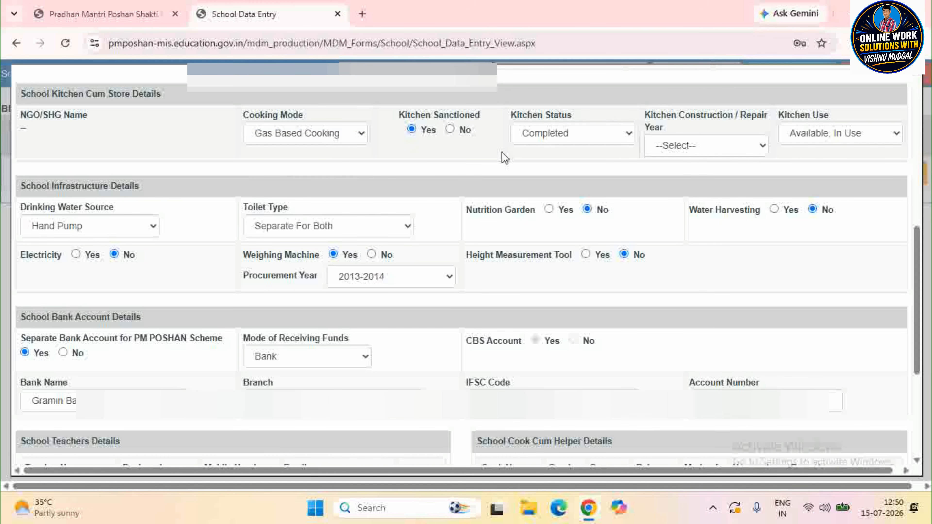
pyautogui.click(555, 136)
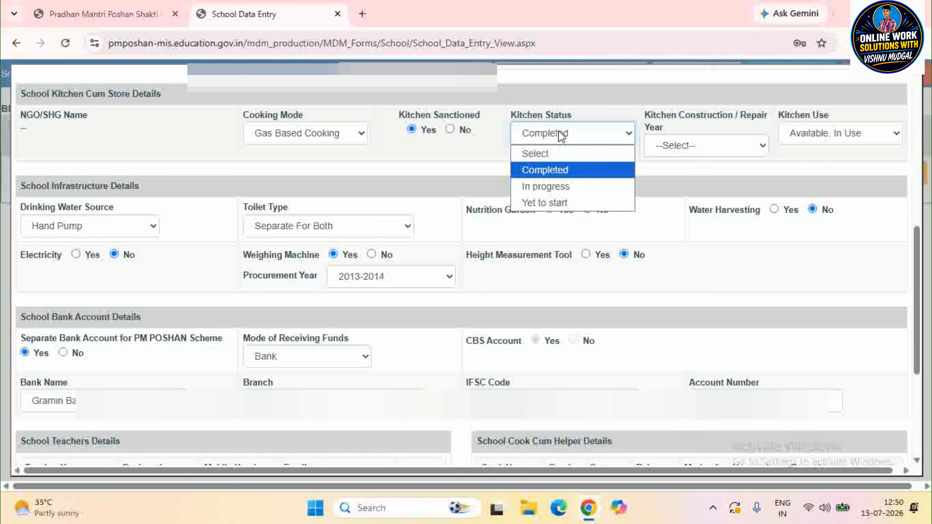
pyautogui.click(550, 170)
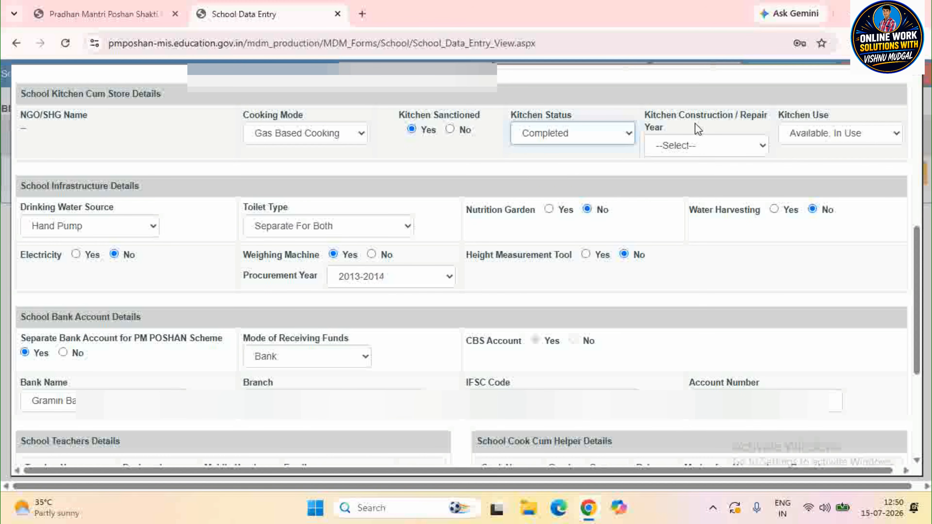
pyautogui.click(711, 147)
pyautogui.click(693, 146)
pyautogui.click(842, 139)
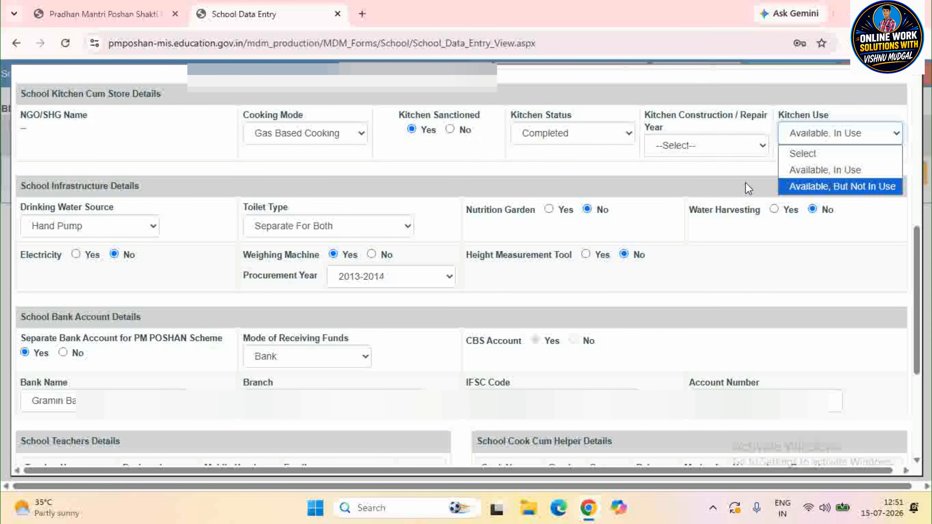
pyautogui.click(731, 174)
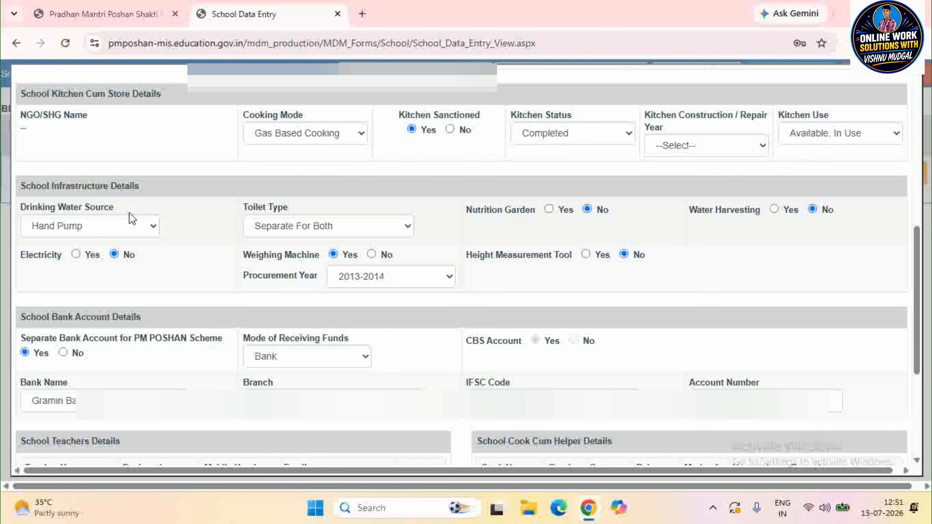
# - Keep Hand Pump as the drinking water source and mark electricity as Yes
pyautogui.click(143, 229)
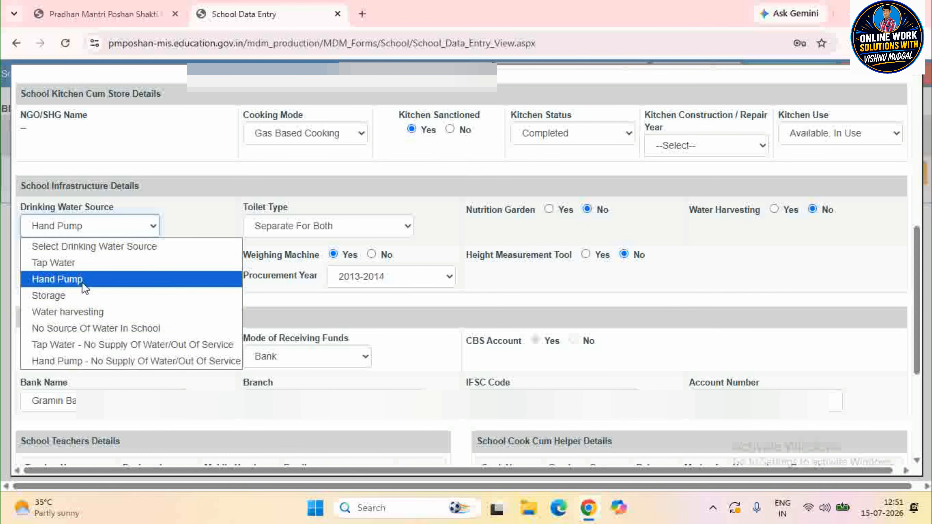
pyautogui.click(90, 279)
pyautogui.click(123, 257)
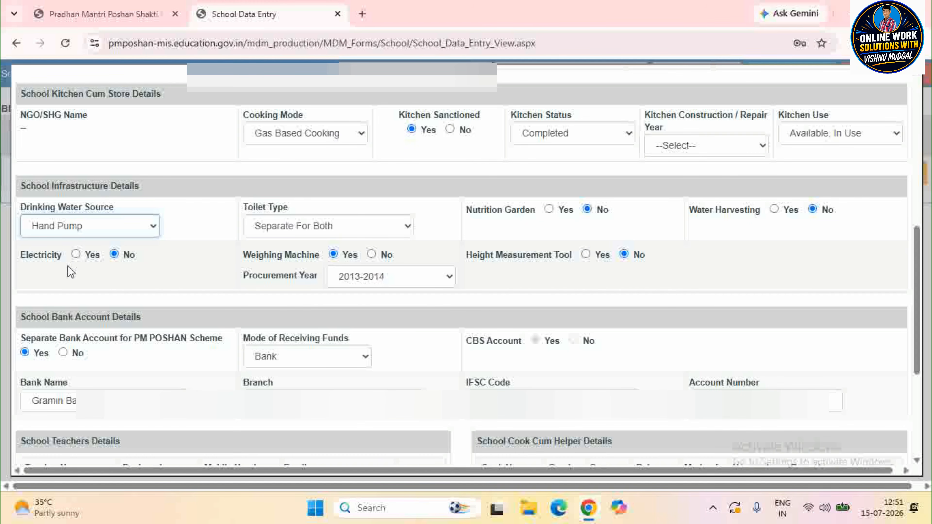
pyautogui.click(76, 255)
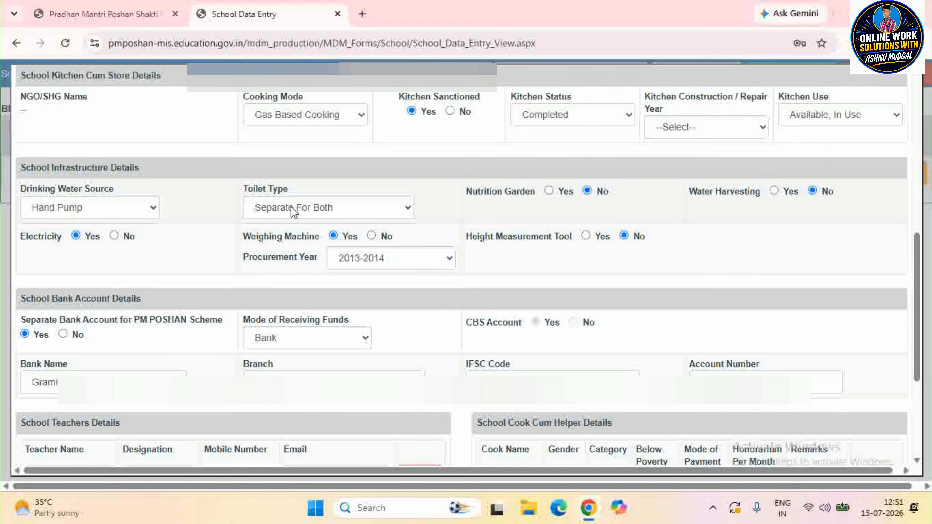
# - Keep toilet type as Separate For Both and funds received by Bank
pyautogui.click(290, 206)
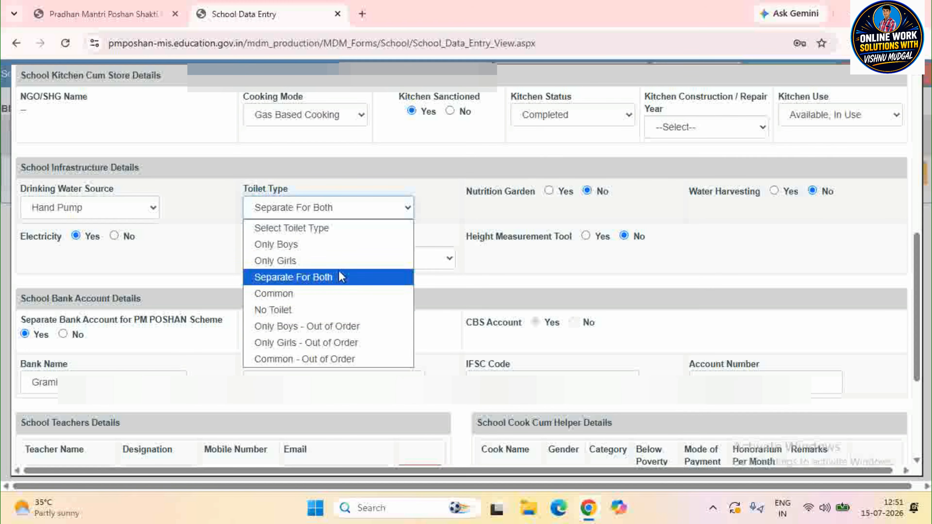
pyautogui.click(195, 267)
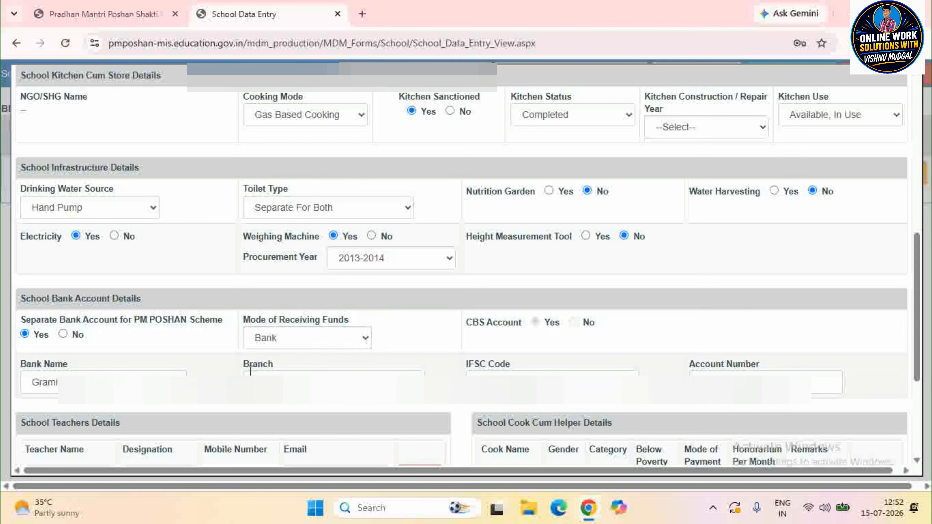
pyautogui.click(321, 346)
pyautogui.click(172, 347)
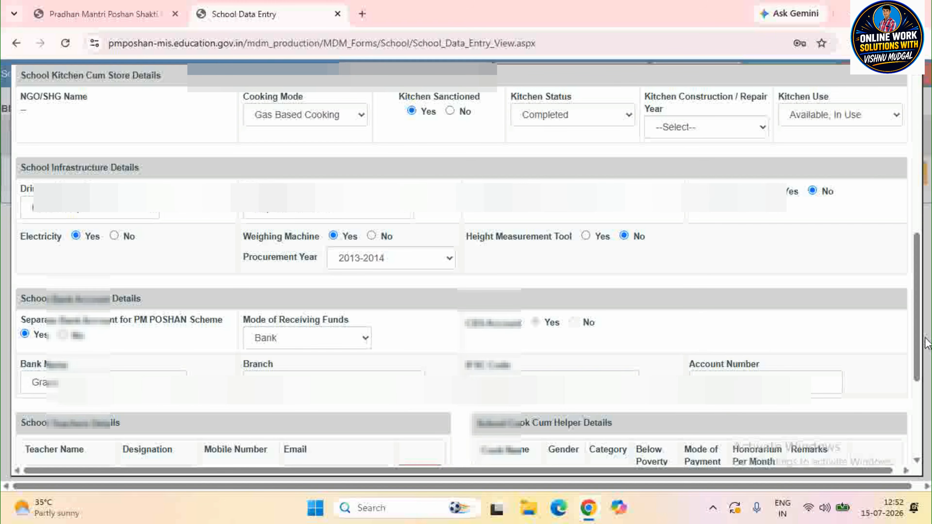
# - Scroll to the teacher and cook-cum-helper details, leaving the first Designation unchanged
pyautogui.scroll(-5, 920, 336)
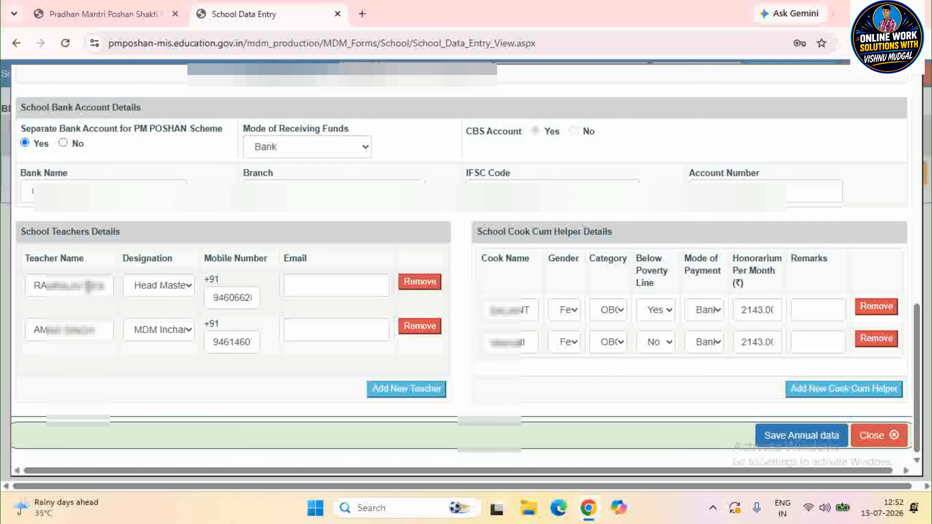
pyautogui.click(167, 287)
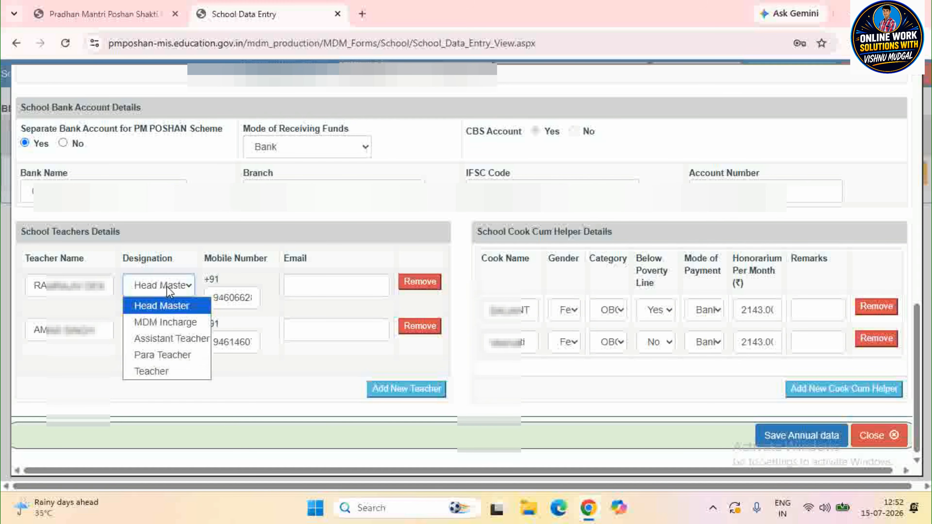
pyautogui.doubleClick(76, 378)
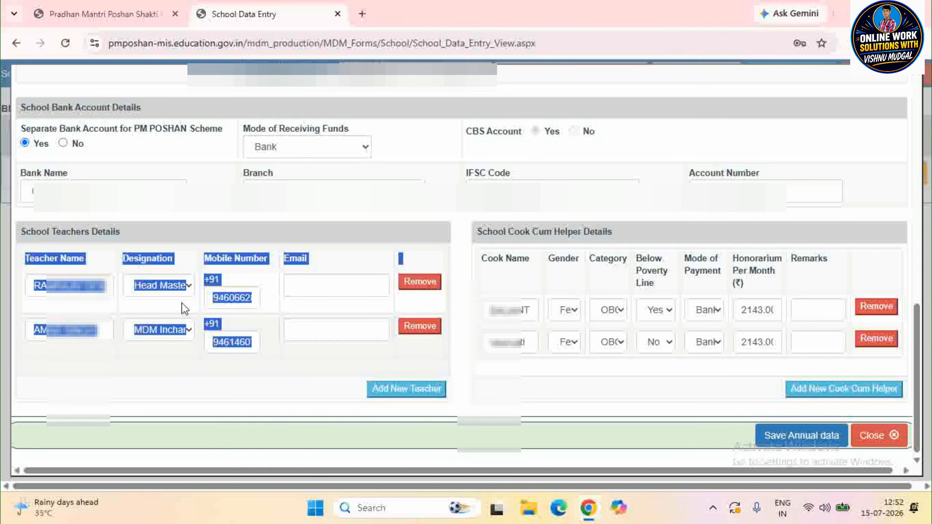
pyautogui.click(323, 316)
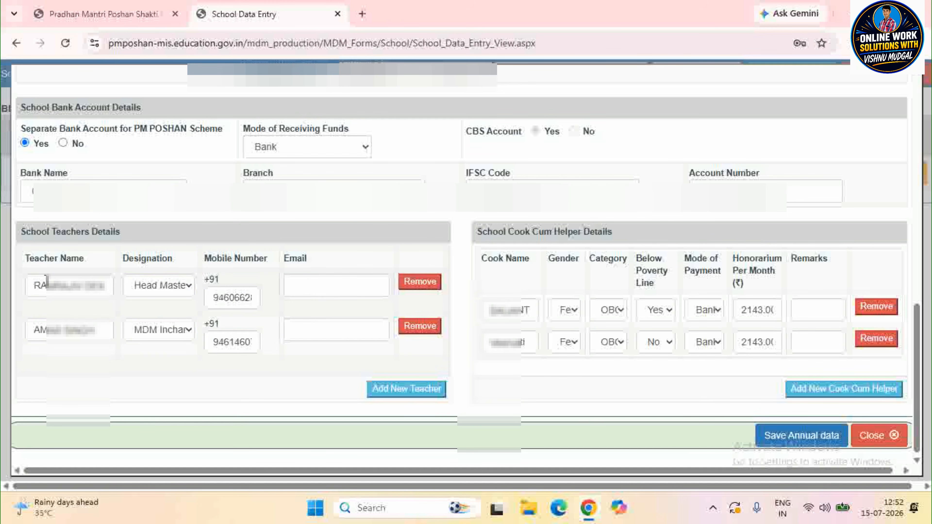
# - Remove the Head Master from the teachers list and confirm the alert
pyautogui.click(422, 285)
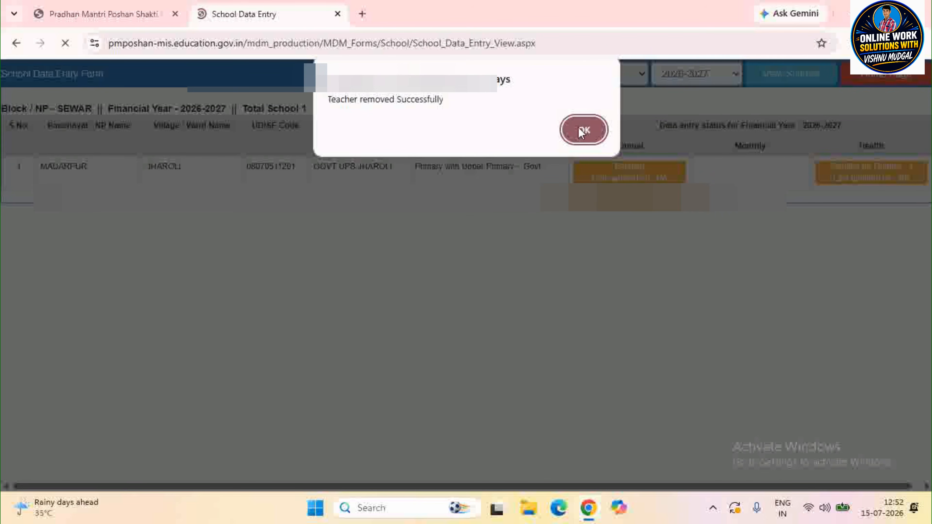
pyautogui.click(585, 130)
pyautogui.scroll(-6, 321, 268)
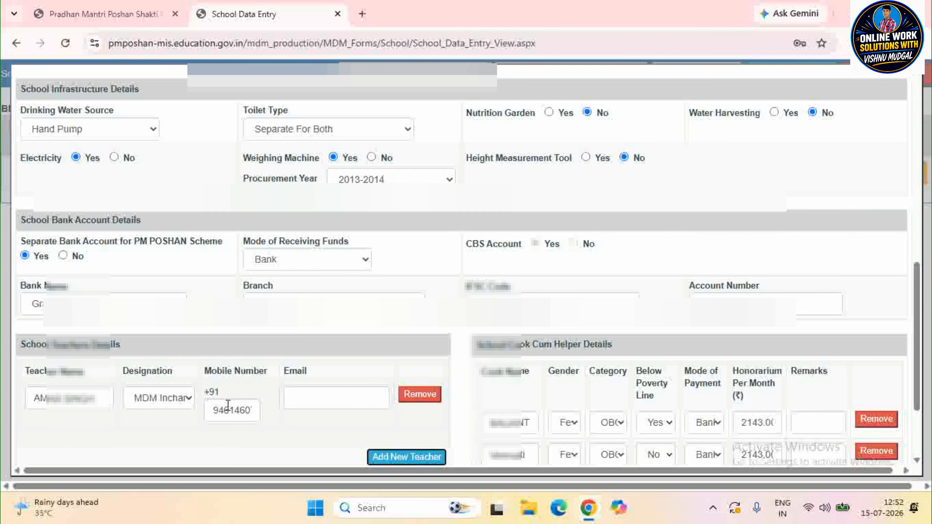
# - Add a new blank teacher row with designation MDM Incharge
pyautogui.click(408, 457)
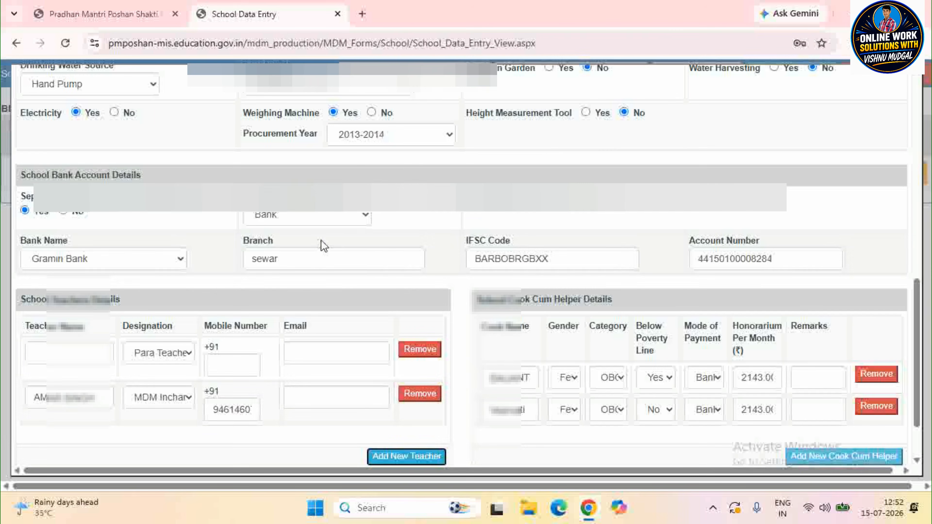
pyautogui.click(40, 350)
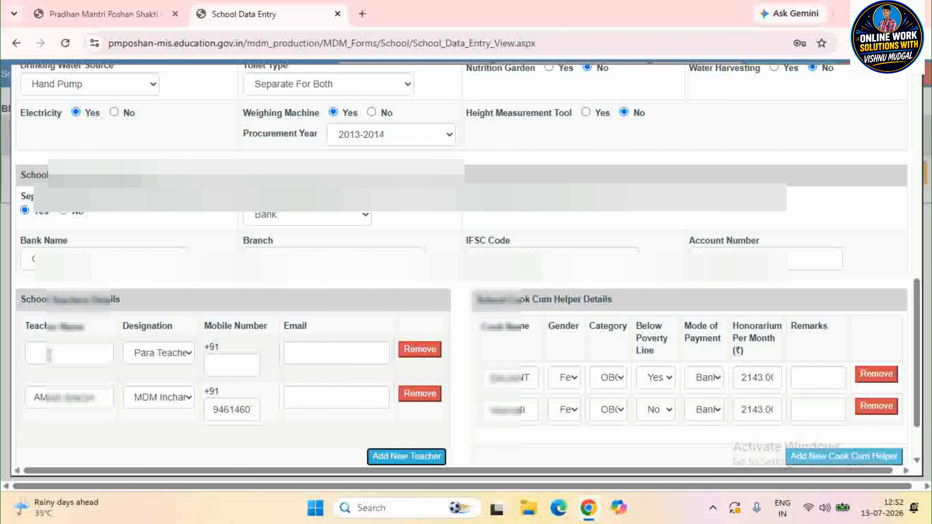
pyautogui.click(149, 356)
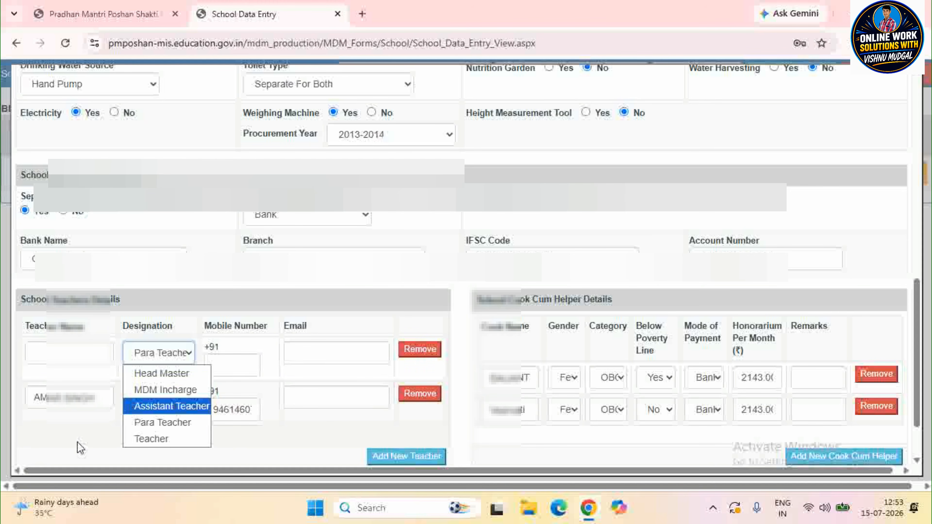
pyautogui.click(159, 395)
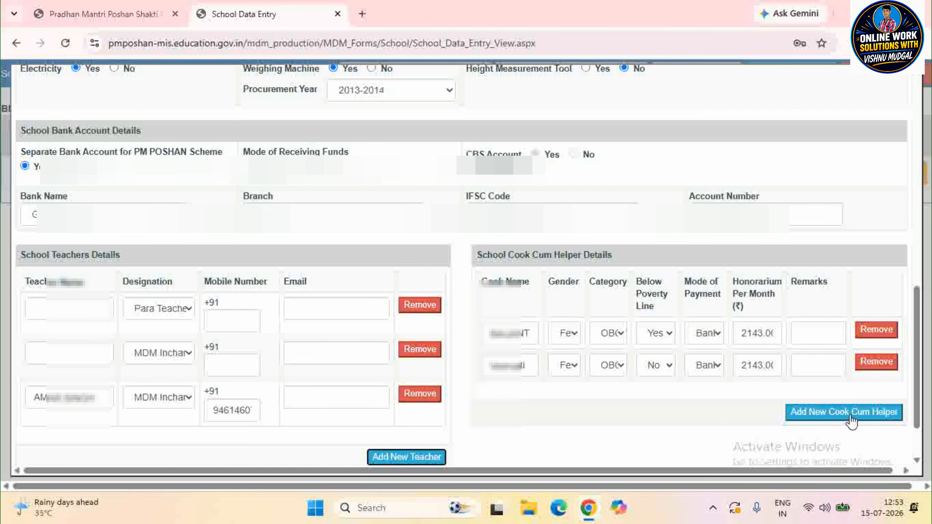
# - Add a third cook-cum-helper row (Male, SC, not BPL, Bank) and save the annual data
pyautogui.click(858, 420)
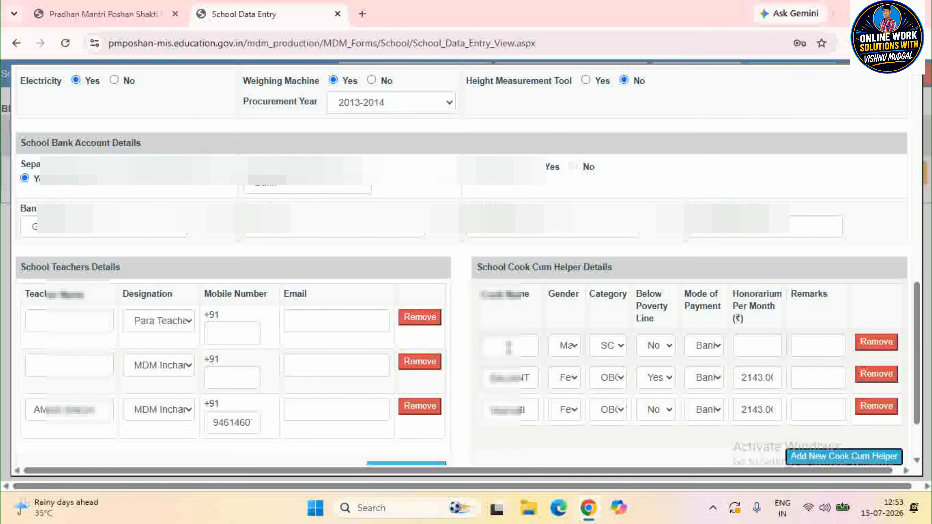
pyautogui.click(504, 345)
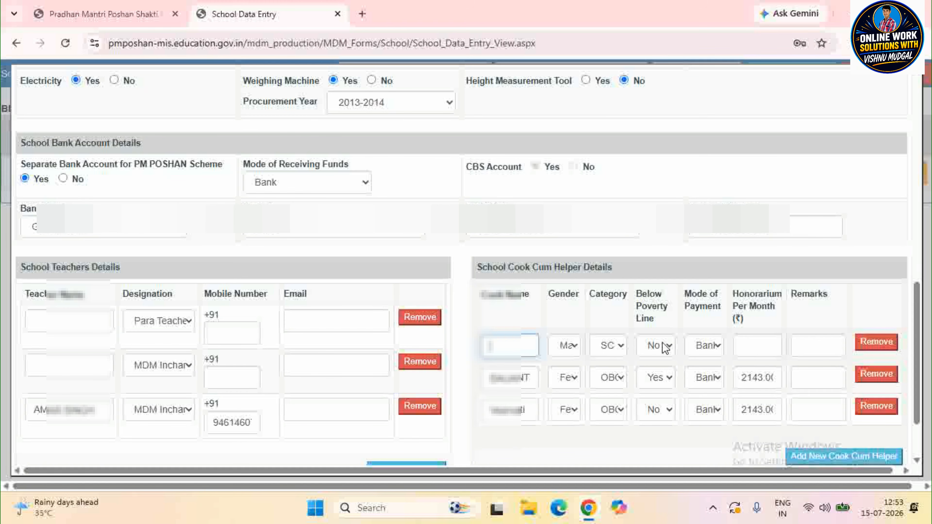
pyautogui.click(765, 348)
pyautogui.click(813, 348)
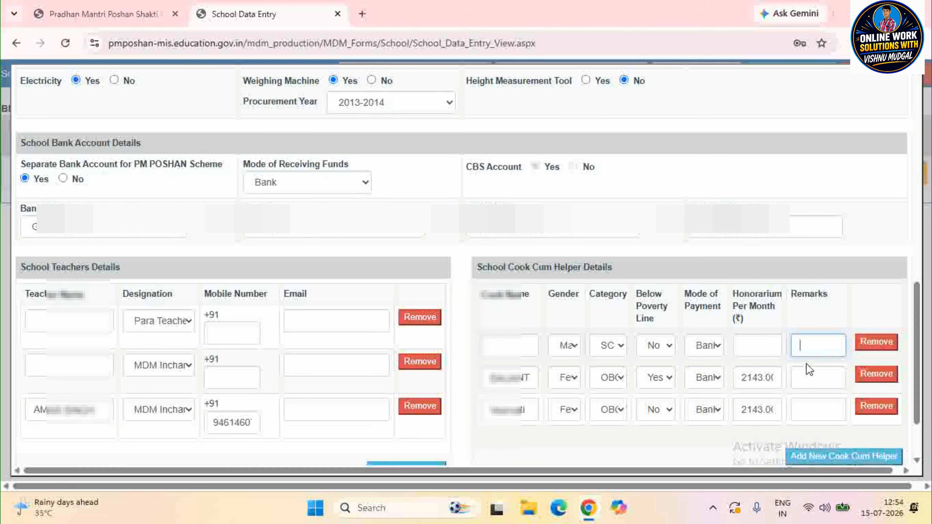
pyautogui.scroll(-2, 917, 334)
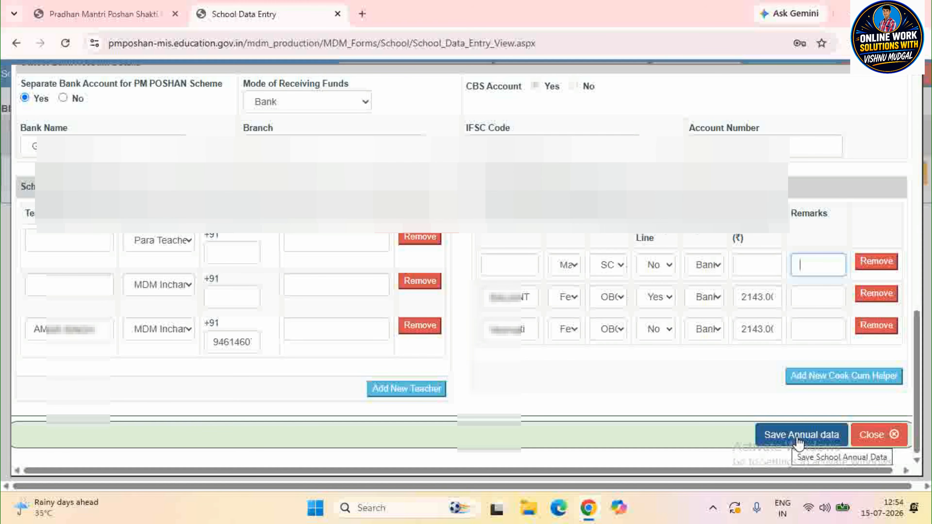
pyautogui.click(798, 443)
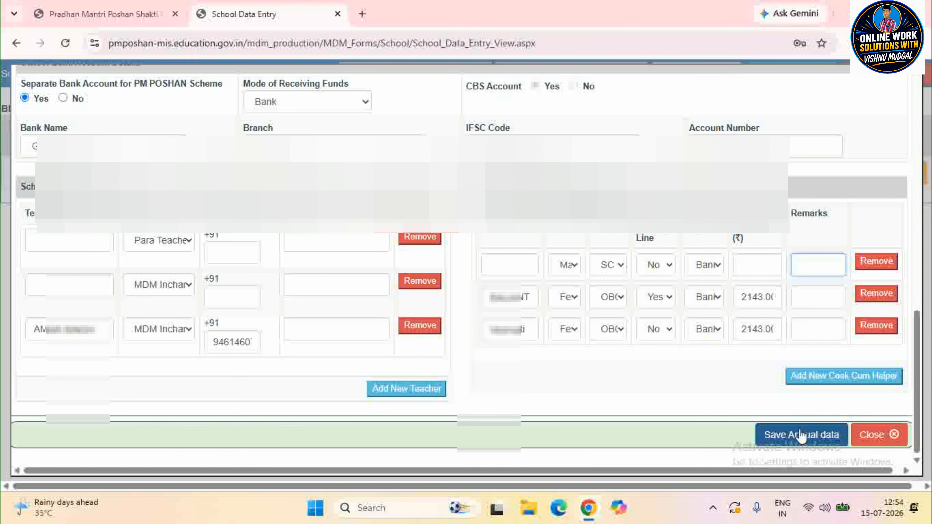